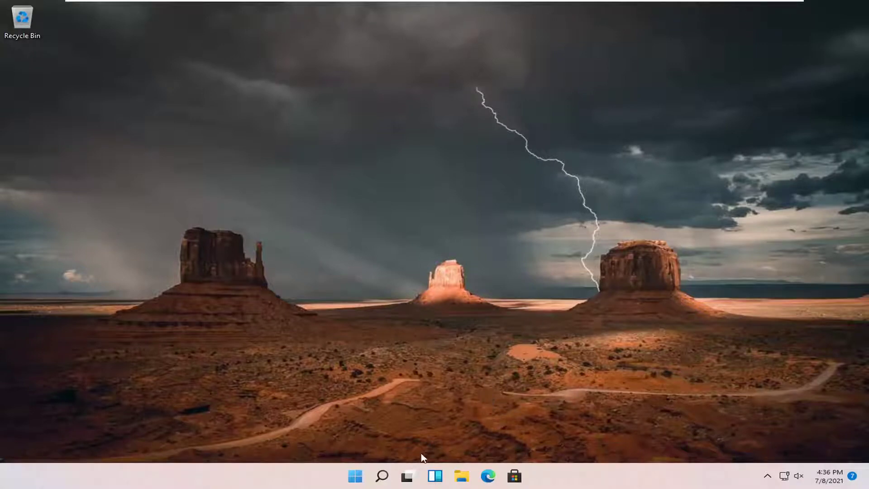
Launch the Settings app from the Start button's right-click power-user menu
{"action": "right_click", "coordinate": [355, 478]}
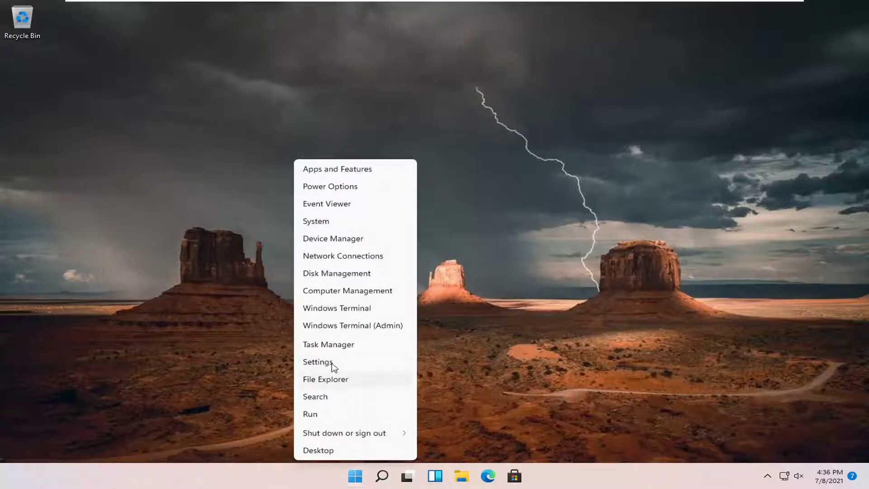
{"action": "left_click", "coordinate": [331, 363]}
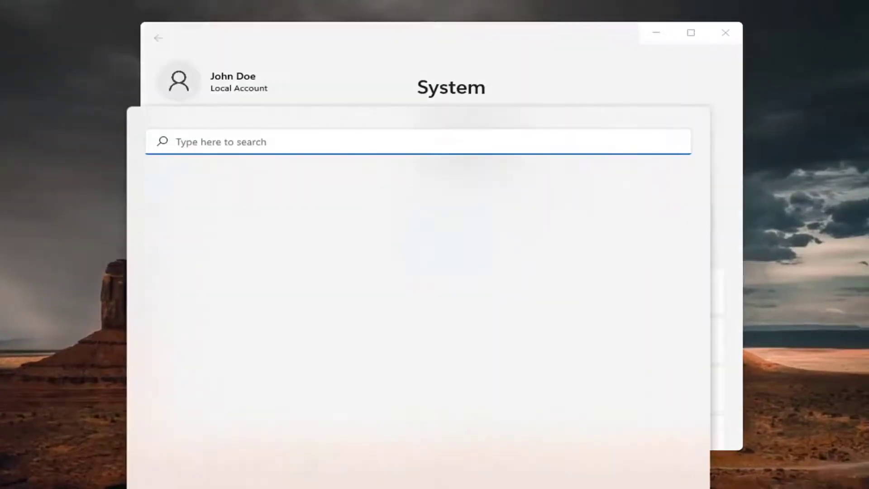
Open Privacy & security in Settings with its App permissions list in view
{"action": "left_click", "coordinate": [384, 64]}
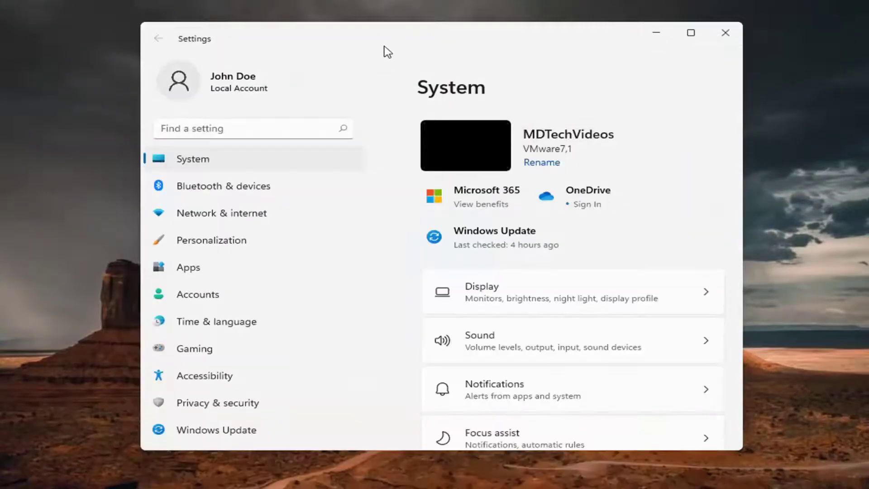
{"action": "left_click", "coordinate": [202, 407]}
{"action": "scroll", "coordinate": [588, 302], "scroll_direction": "down", "scroll_amount": 3}
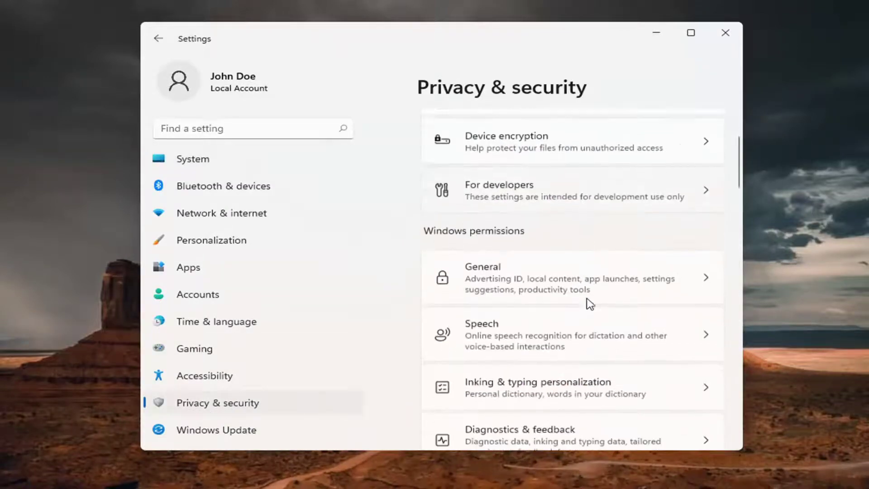
{"action": "scroll", "coordinate": [588, 303], "scroll_direction": "down", "scroll_amount": 3}
{"action": "scroll", "coordinate": [557, 299], "scroll_direction": "down", "scroll_amount": 2}
{"action": "scroll", "coordinate": [509, 293], "scroll_direction": "down", "scroll_amount": 1}
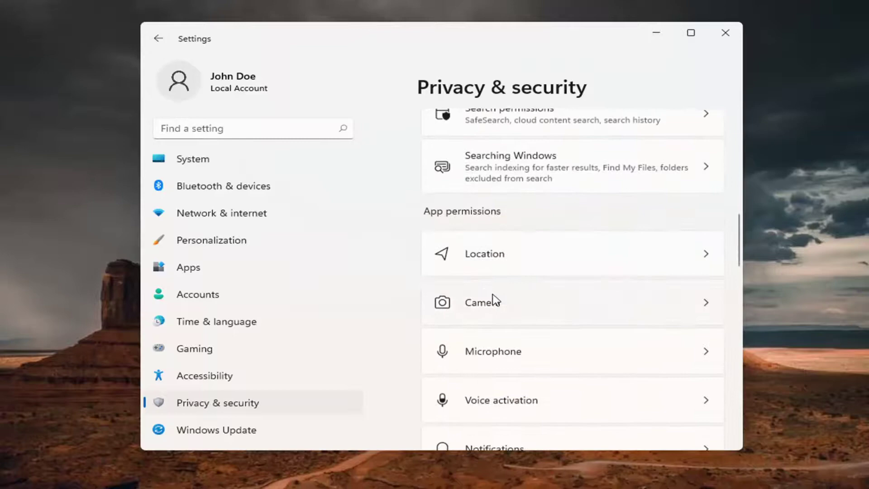
On the Microphone page, turn Microphone access off and back on, then close Settings
{"action": "left_click", "coordinate": [496, 353]}
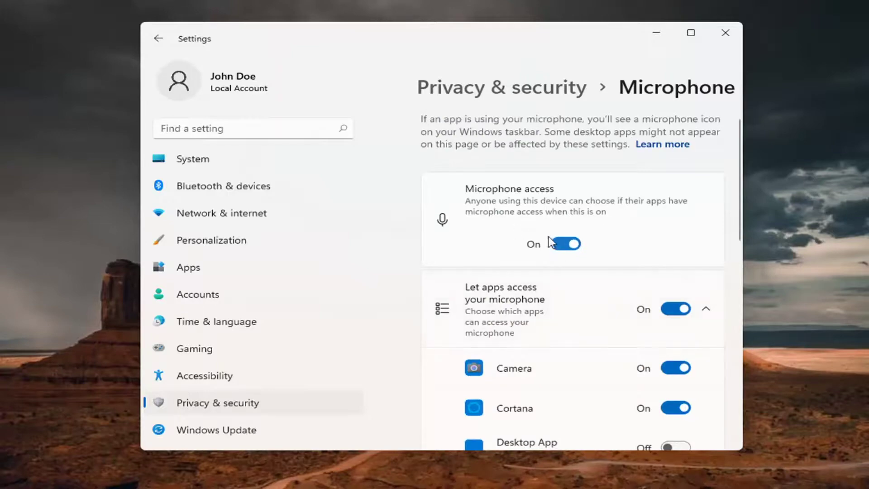
{"action": "left_click", "coordinate": [562, 247]}
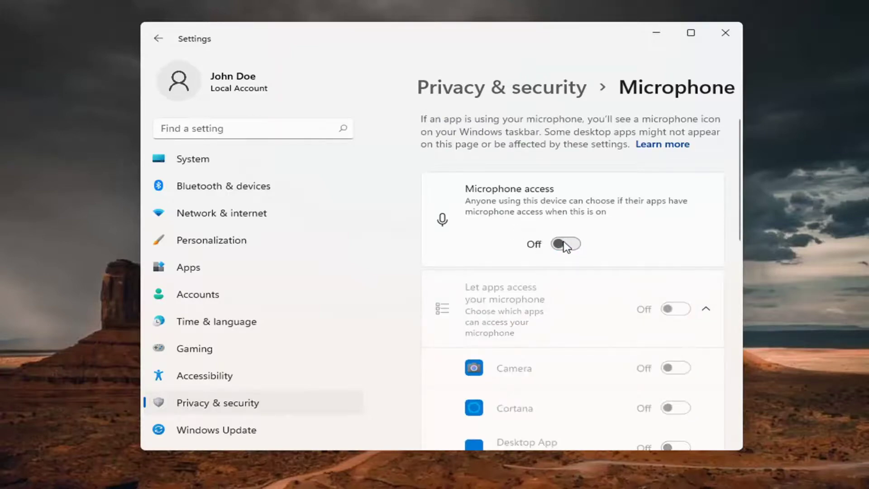
{"action": "left_click", "coordinate": [565, 246]}
{"action": "scroll", "coordinate": [536, 349], "scroll_direction": "down", "scroll_amount": 1}
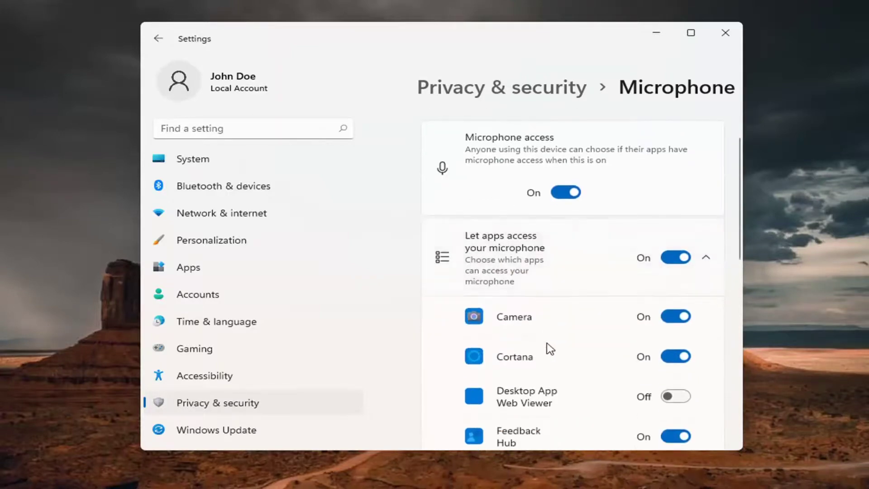
{"action": "scroll", "coordinate": [554, 340], "scroll_direction": "down", "scroll_amount": 1}
{"action": "scroll", "coordinate": [576, 378], "scroll_direction": "down", "scroll_amount": 2}
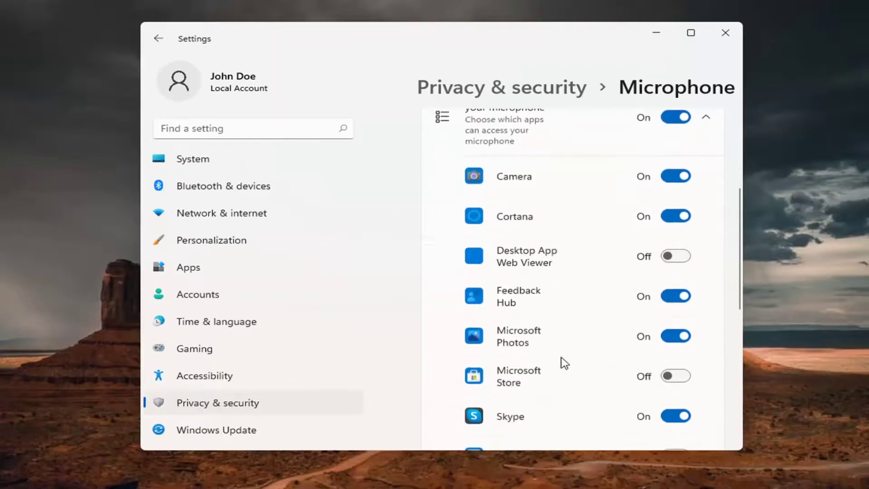
{"action": "scroll", "coordinate": [564, 356], "scroll_direction": "down", "scroll_amount": 2}
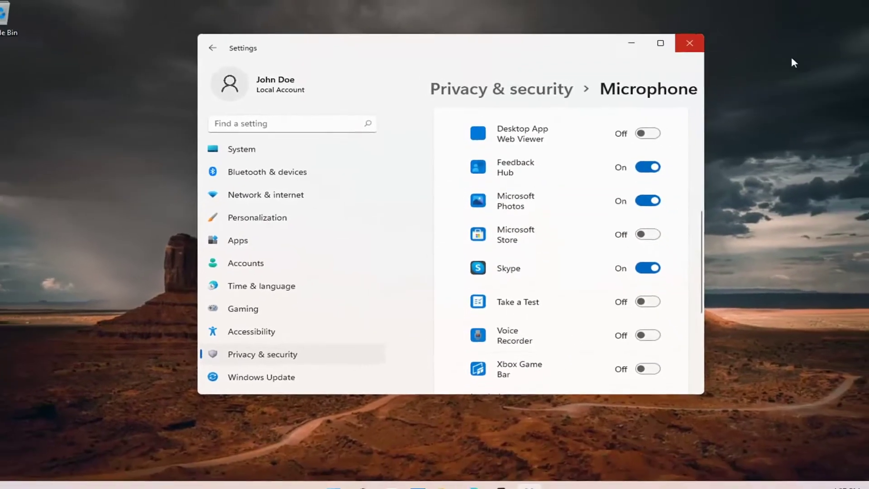
{"action": "left_click", "coordinate": [700, 39]}
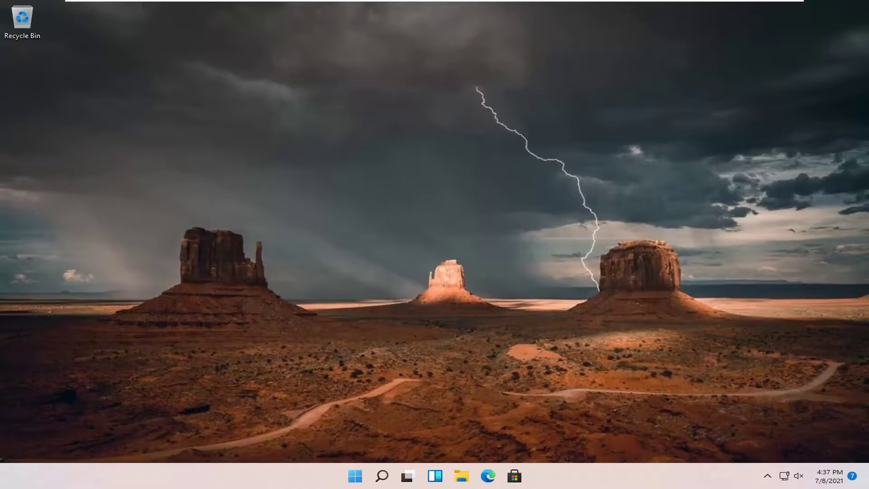